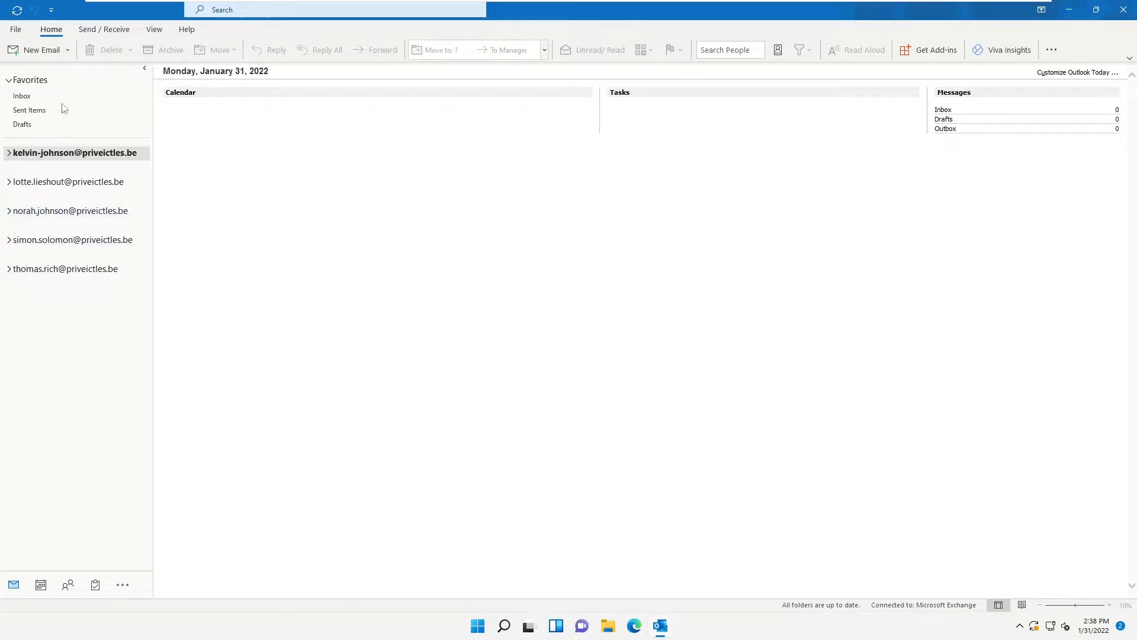
# Step: Open the account settings that list the email accounts configured in Outlook
pyautogui.click(15, 29)
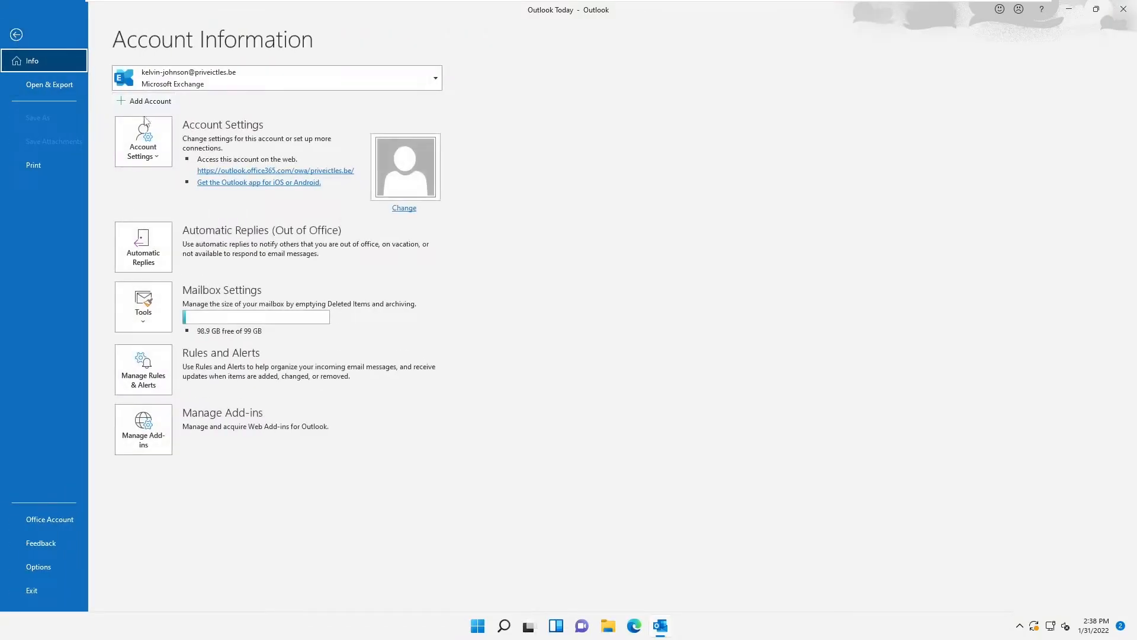
pyautogui.click(143, 136)
pyautogui.click(188, 180)
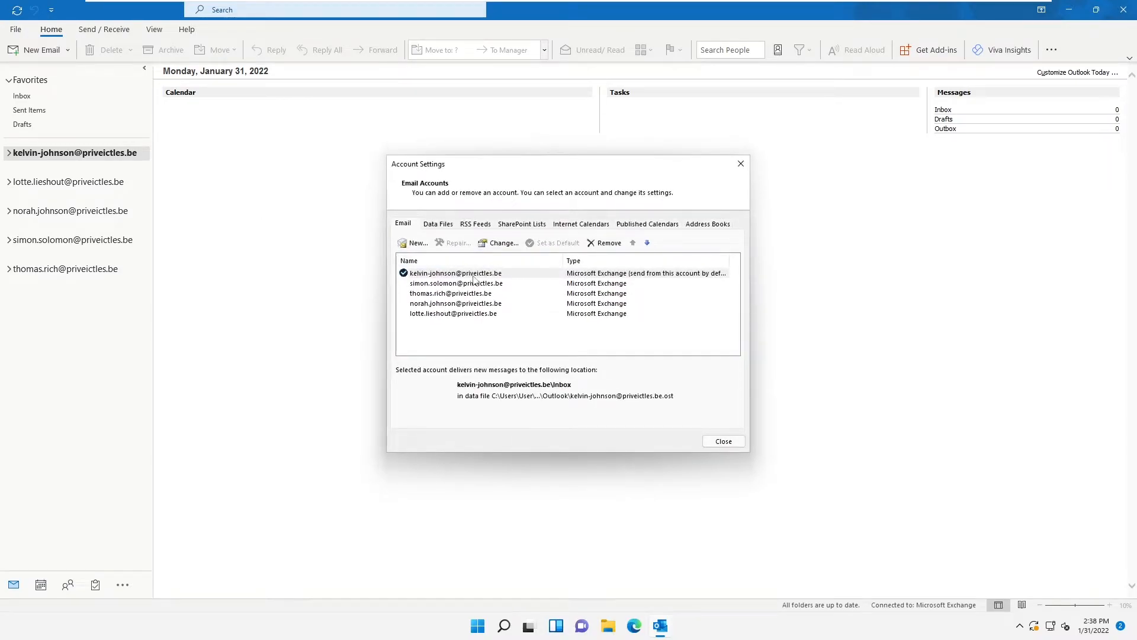
# Step: Try to remove the default email account from the account list
pyautogui.click(469, 275)
pyautogui.click(605, 243)
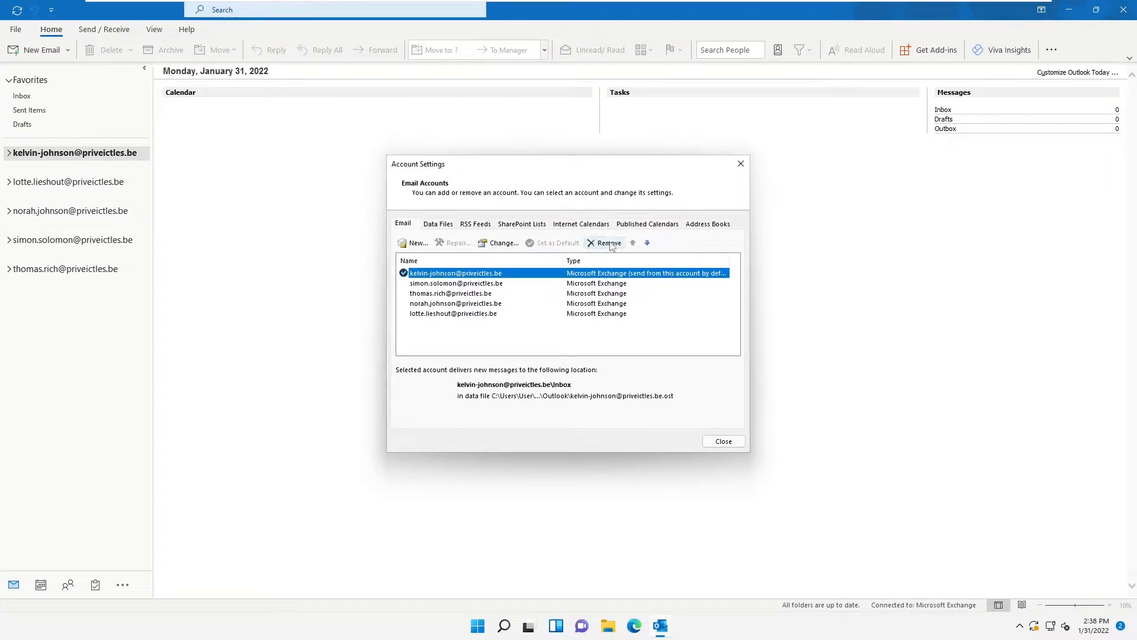
pyautogui.click(661, 358)
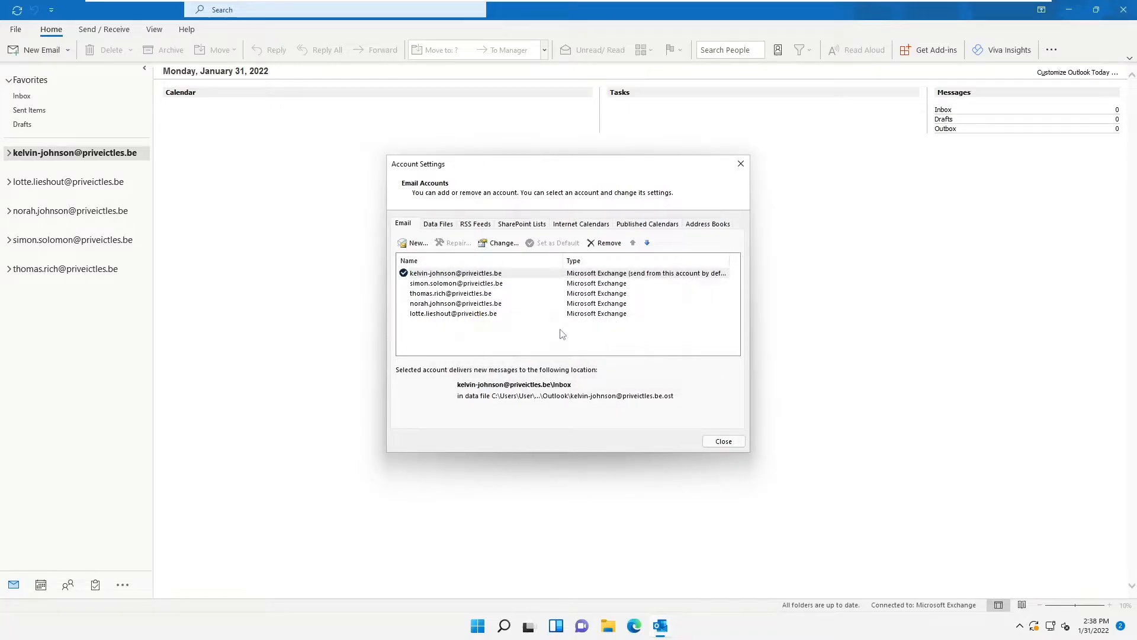
# Step: Remove the last two email accounts in the list, one after the other, and close the account settings
pyautogui.click(460, 285)
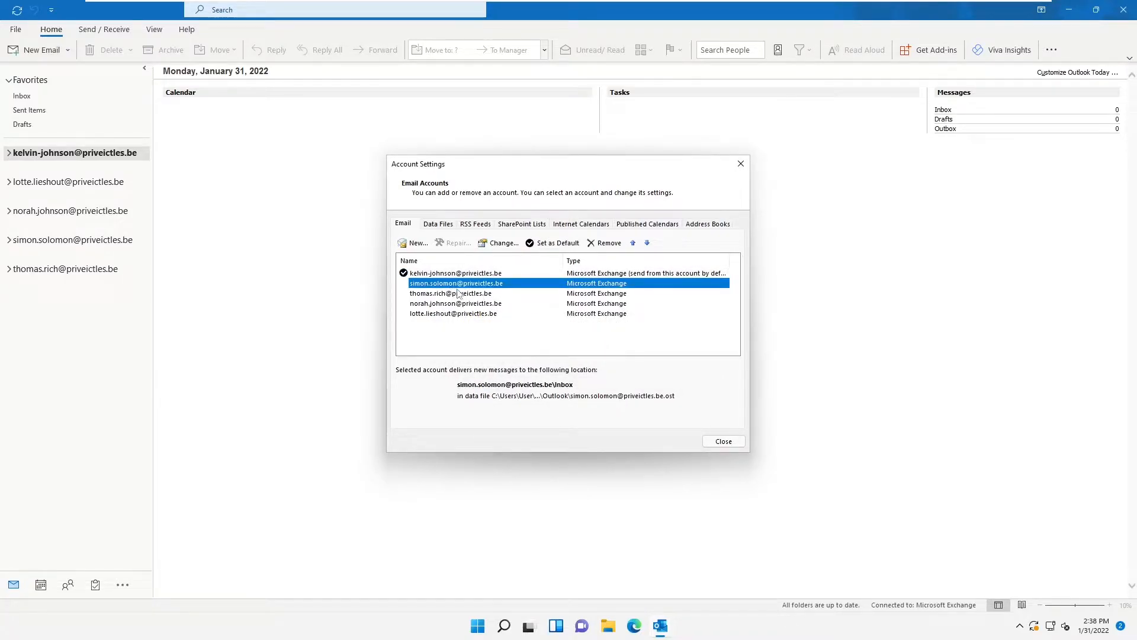
pyautogui.click(477, 314)
pyautogui.click(605, 242)
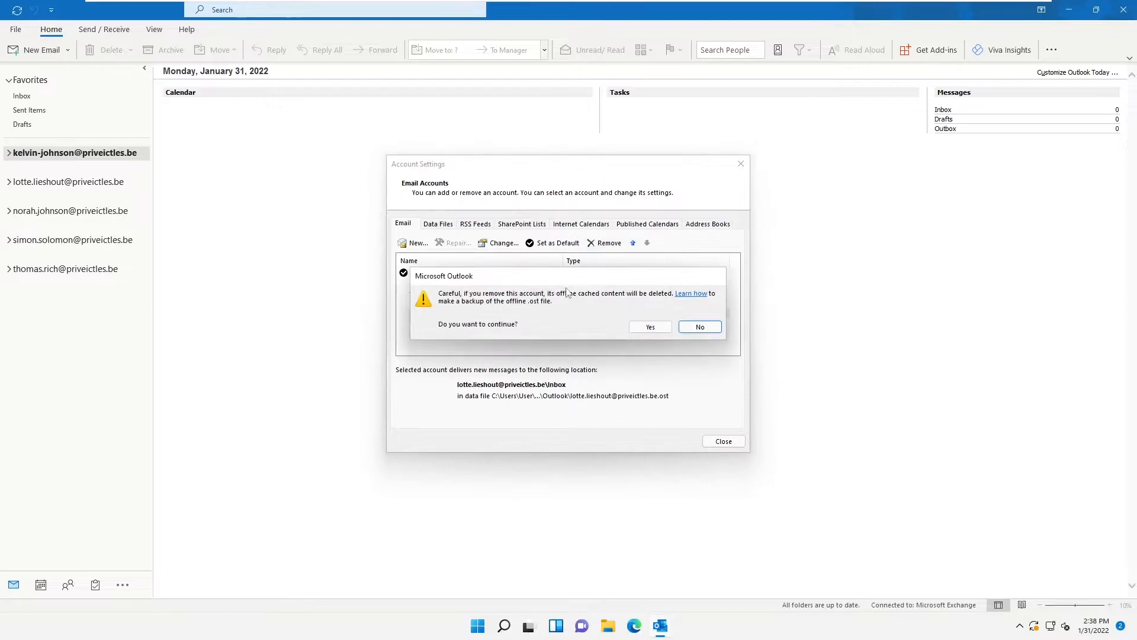
pyautogui.click(650, 328)
pyautogui.click(445, 303)
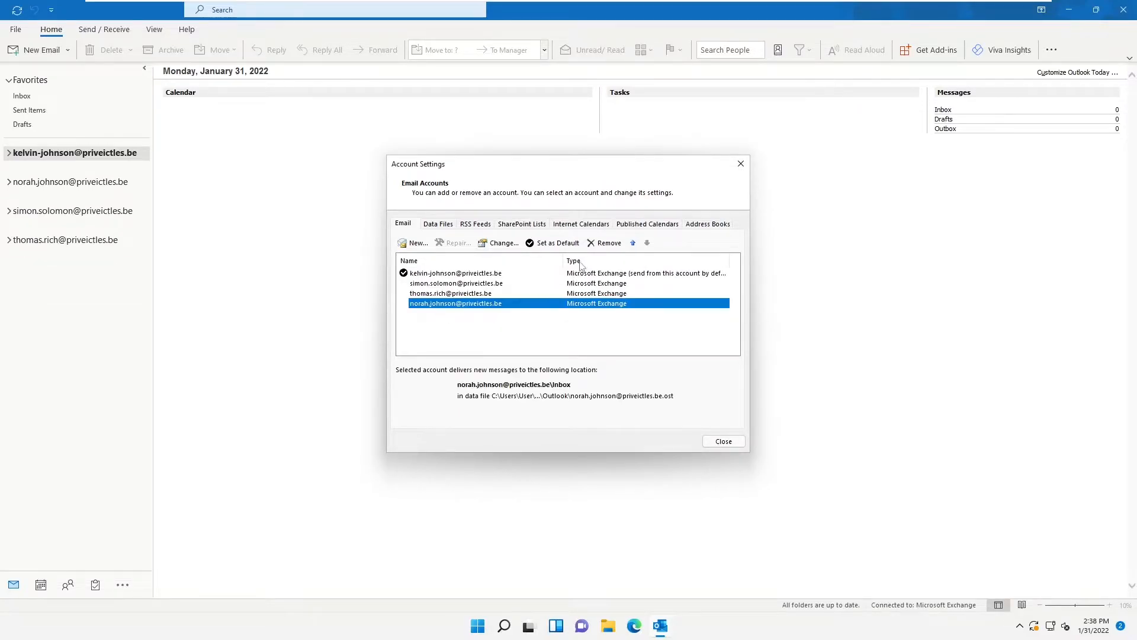
pyautogui.click(610, 243)
pyautogui.click(650, 328)
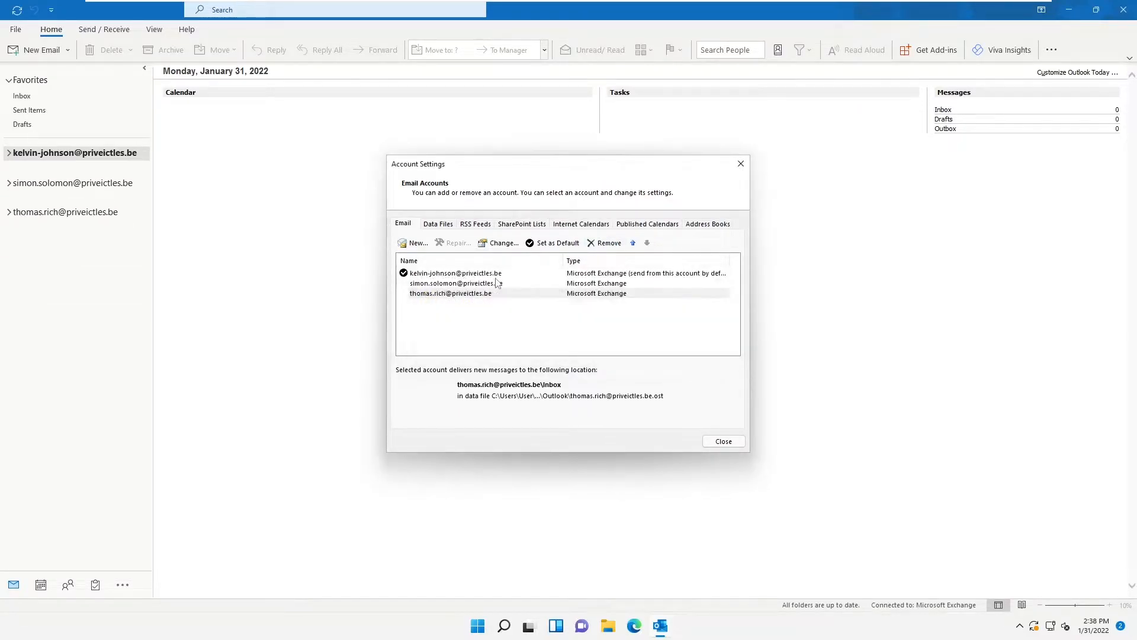
pyautogui.click(723, 442)
# Step: Search Windows for "control" and switch to the Control Panel
pyautogui.click(502, 627)
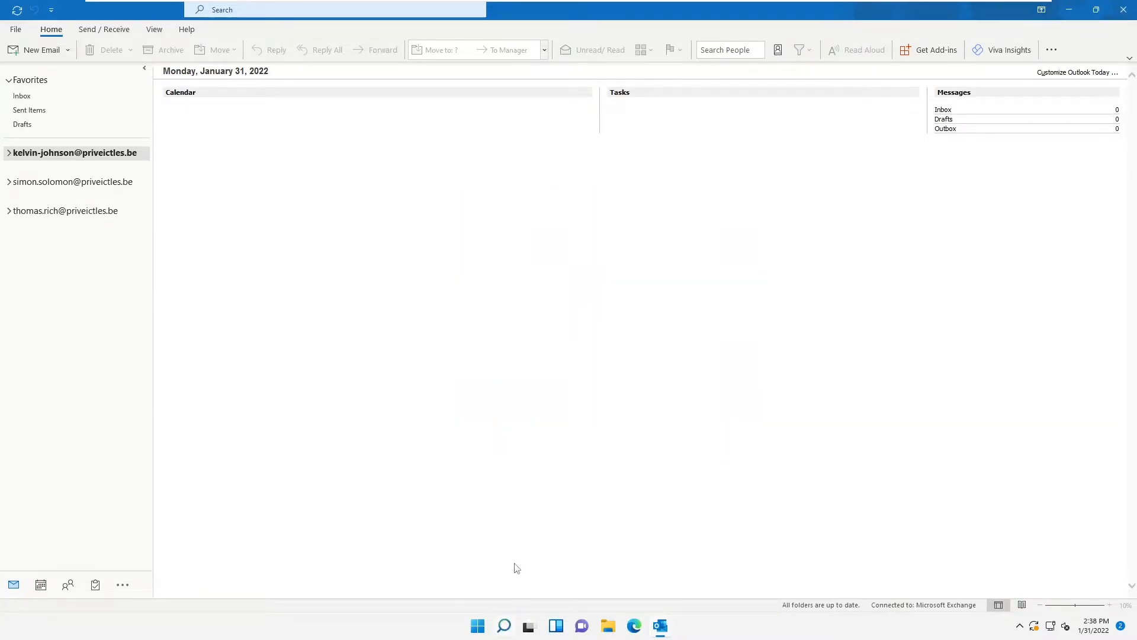
pyautogui.write('control')
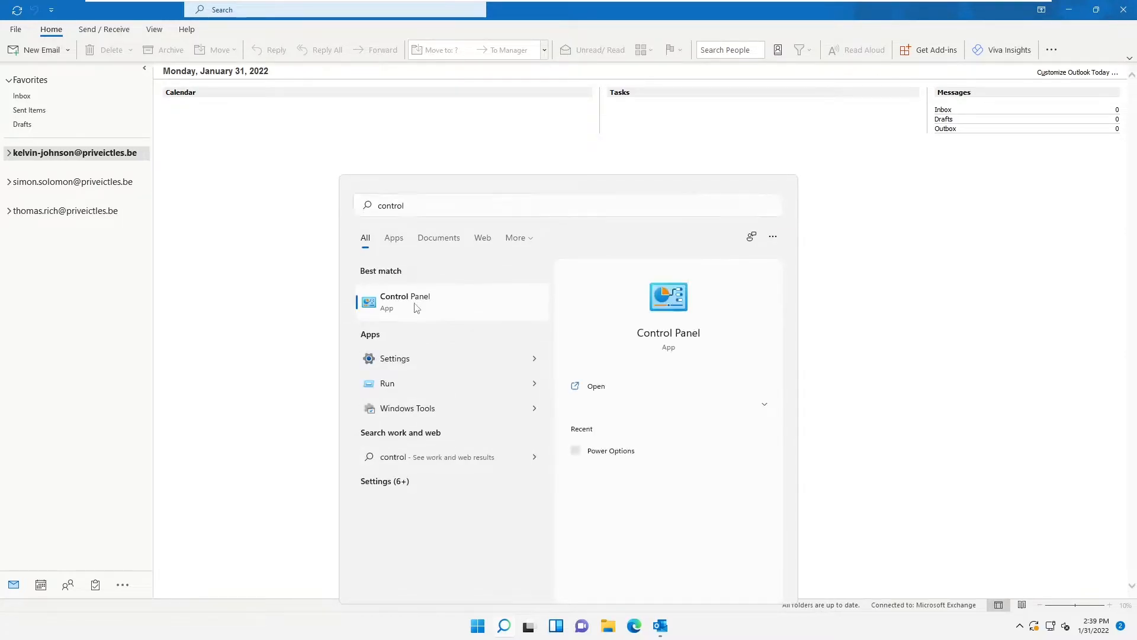
pyautogui.click(417, 307)
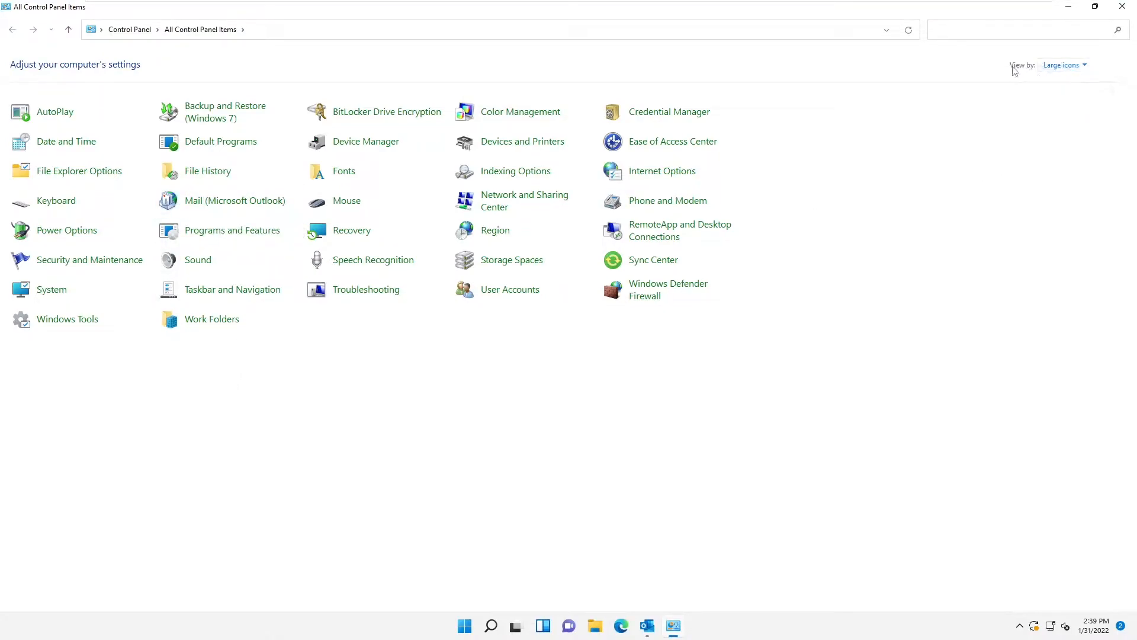
# Step: Switch the Control Panel view to Category and back to Large icons
pyautogui.click(1076, 66)
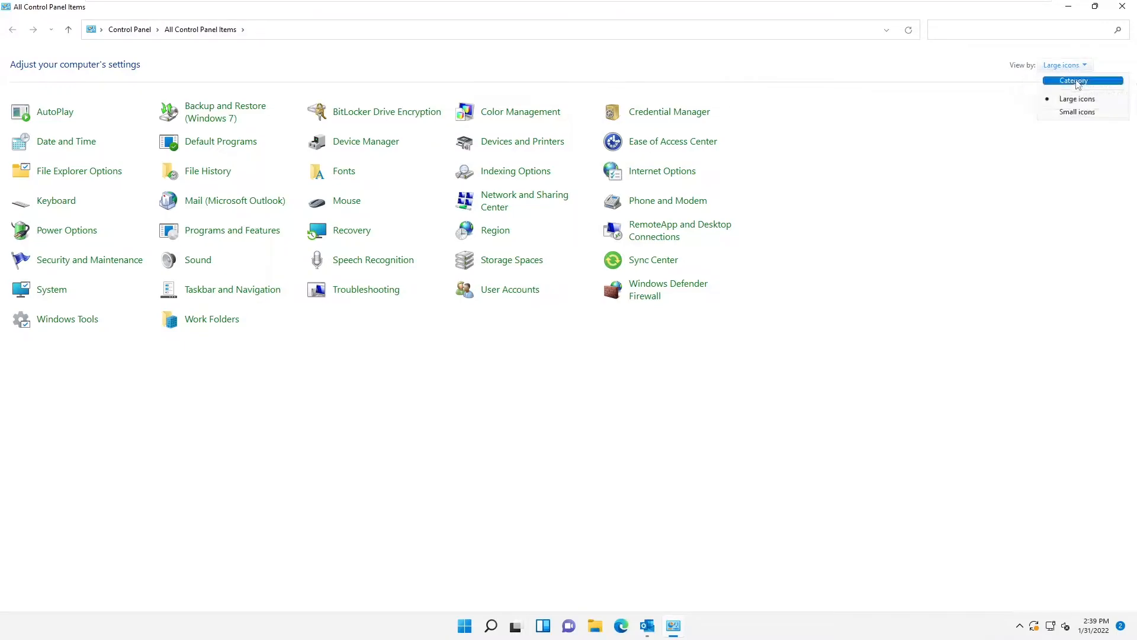
pyautogui.click(1073, 80)
pyautogui.click(759, 66)
pyautogui.click(764, 97)
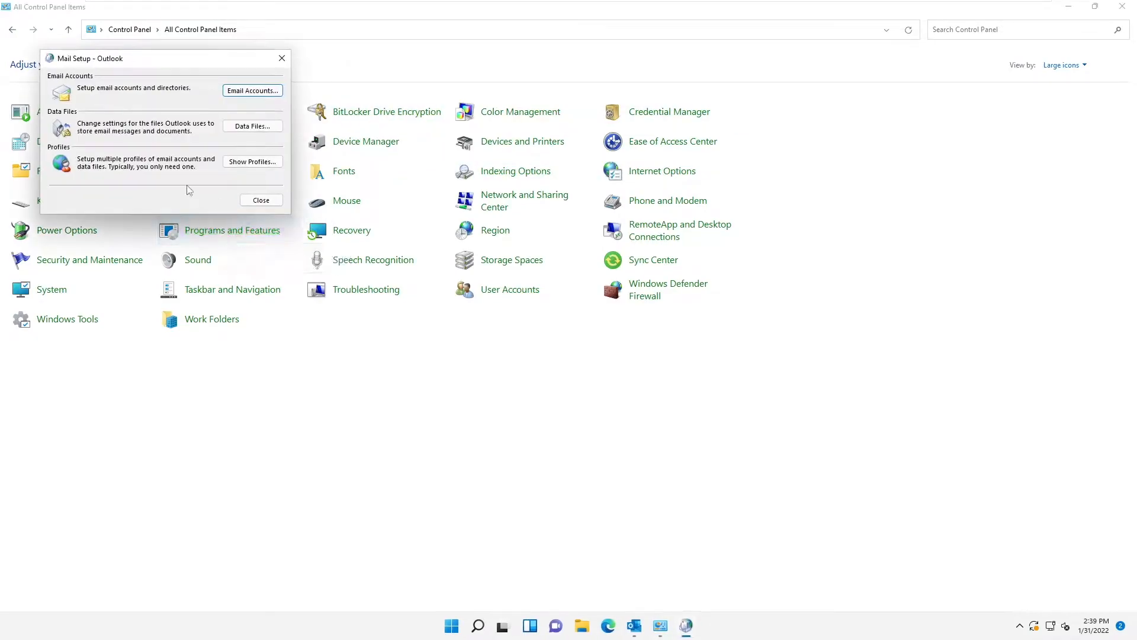
# Step: Delete the Outlook profile from the mail profiles set up on the computer, and close the Outlook program
pyautogui.click(250, 163)
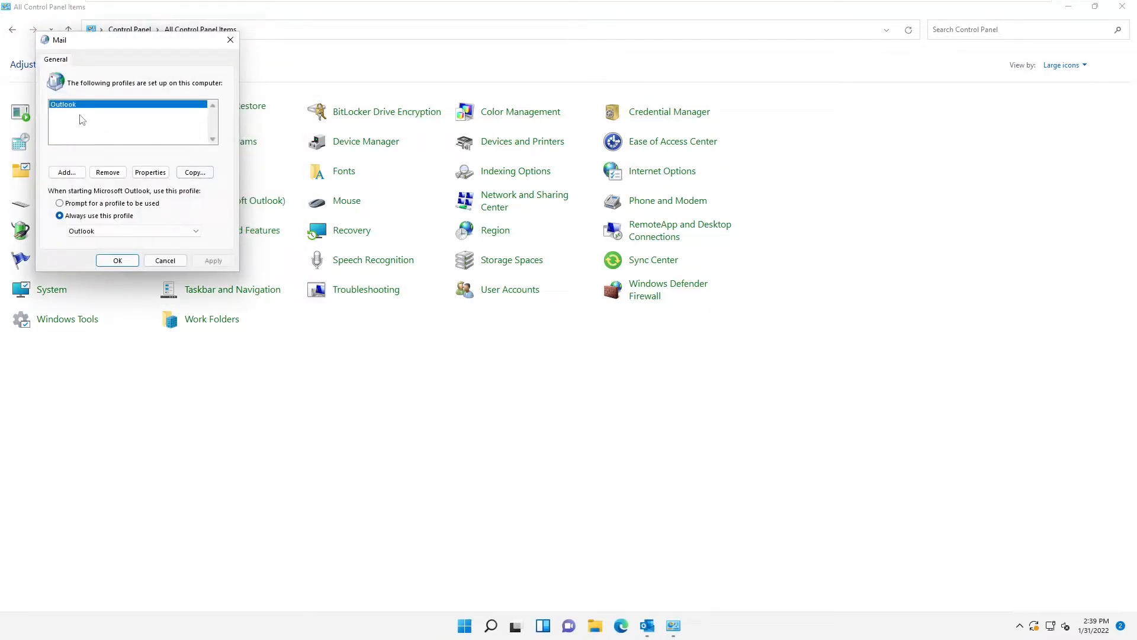
pyautogui.click(654, 631)
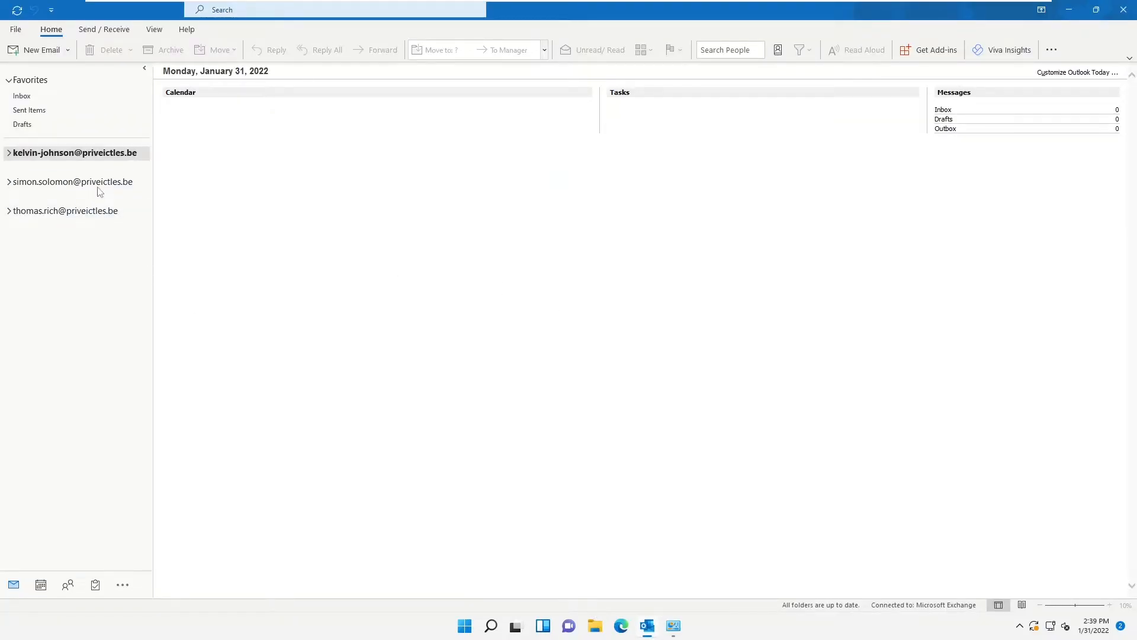
pyautogui.click(654, 629)
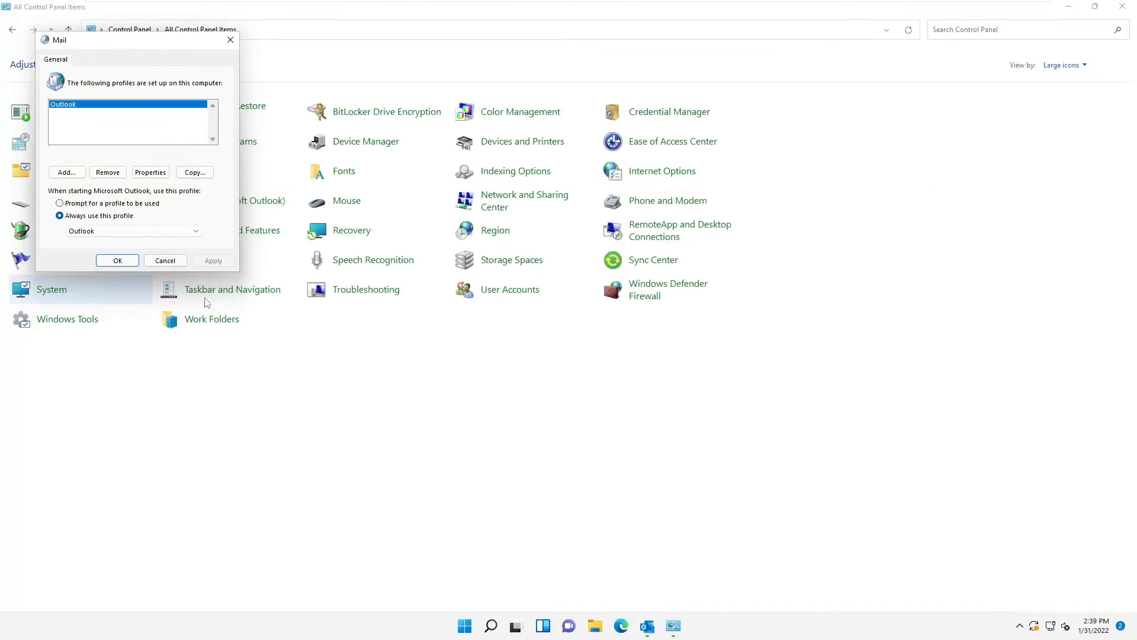
pyautogui.click(106, 172)
pyautogui.click(244, 175)
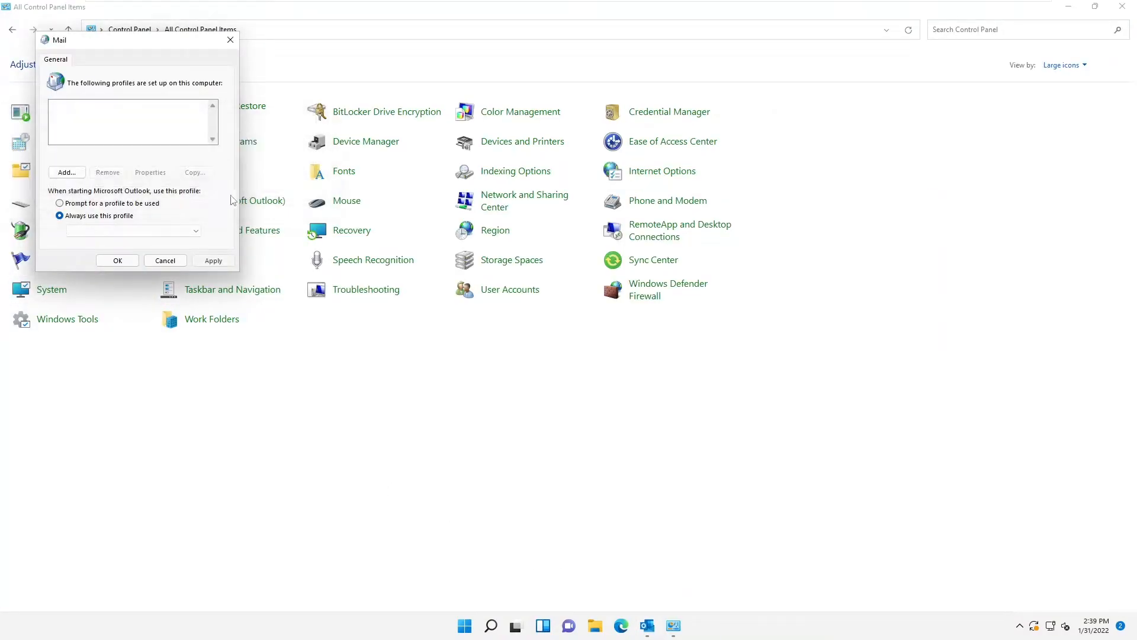
pyautogui.click(117, 261)
pyautogui.click(647, 625)
pyautogui.click(1125, 8)
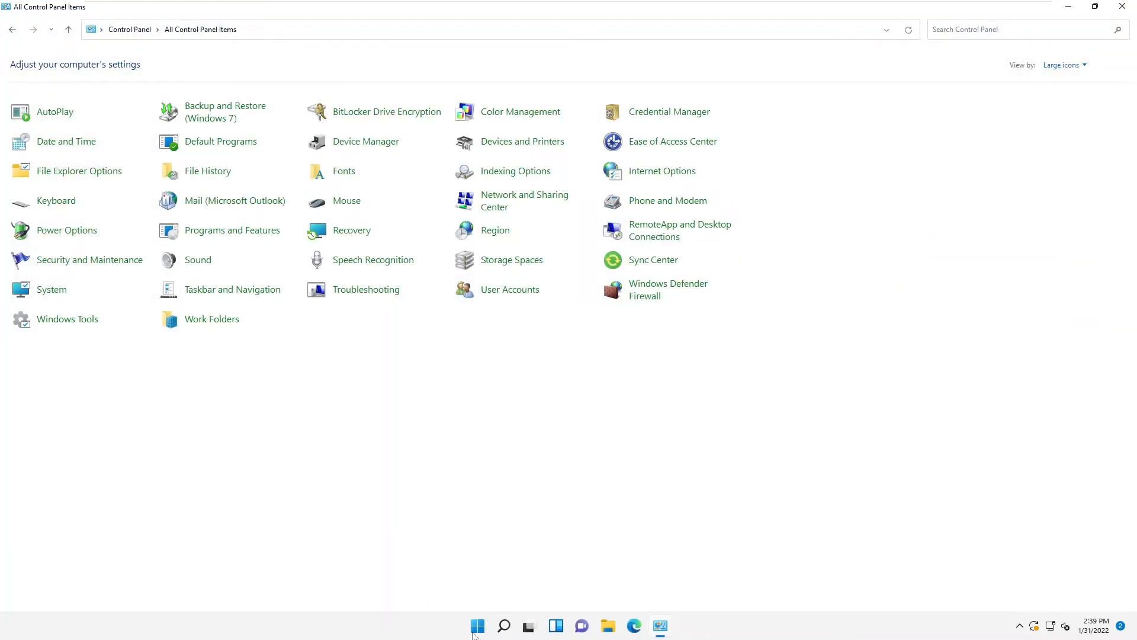
# Step: Relaunch Outlook to check how it starts without a profile, and cancel creating a new profile there
pyautogui.click(478, 625)
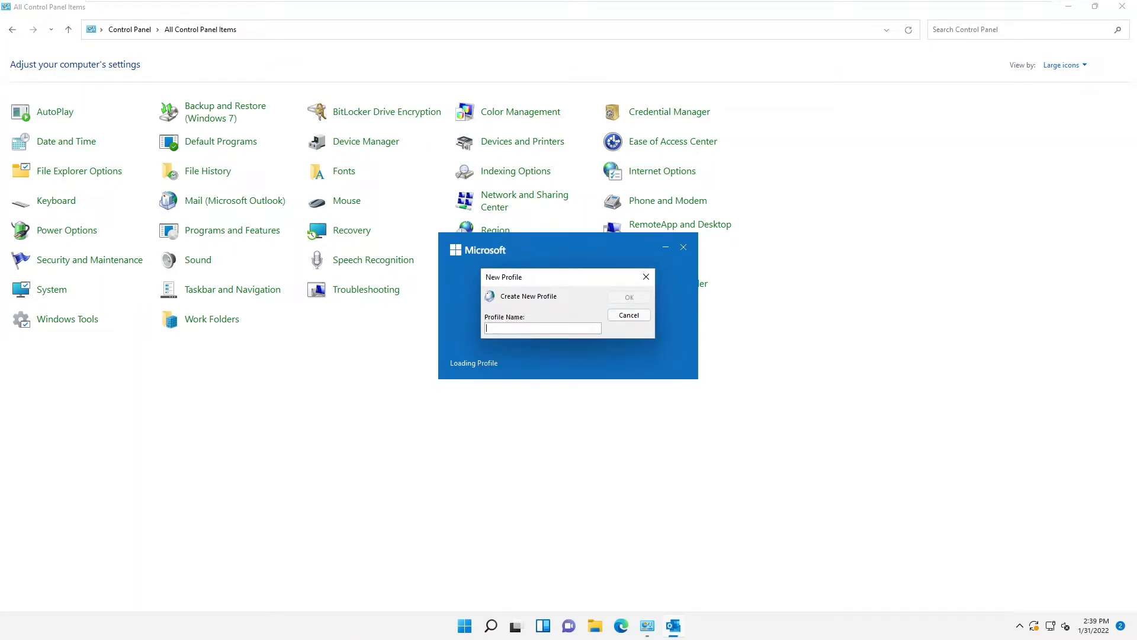
pyautogui.click(629, 315)
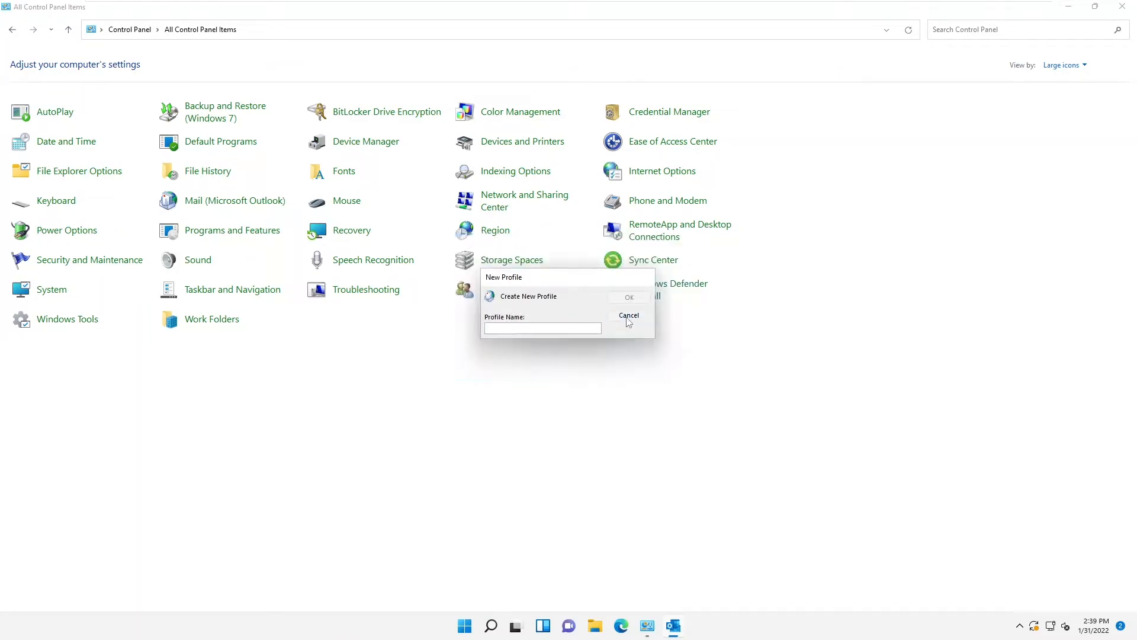
pyautogui.click(661, 628)
pyautogui.click(660, 628)
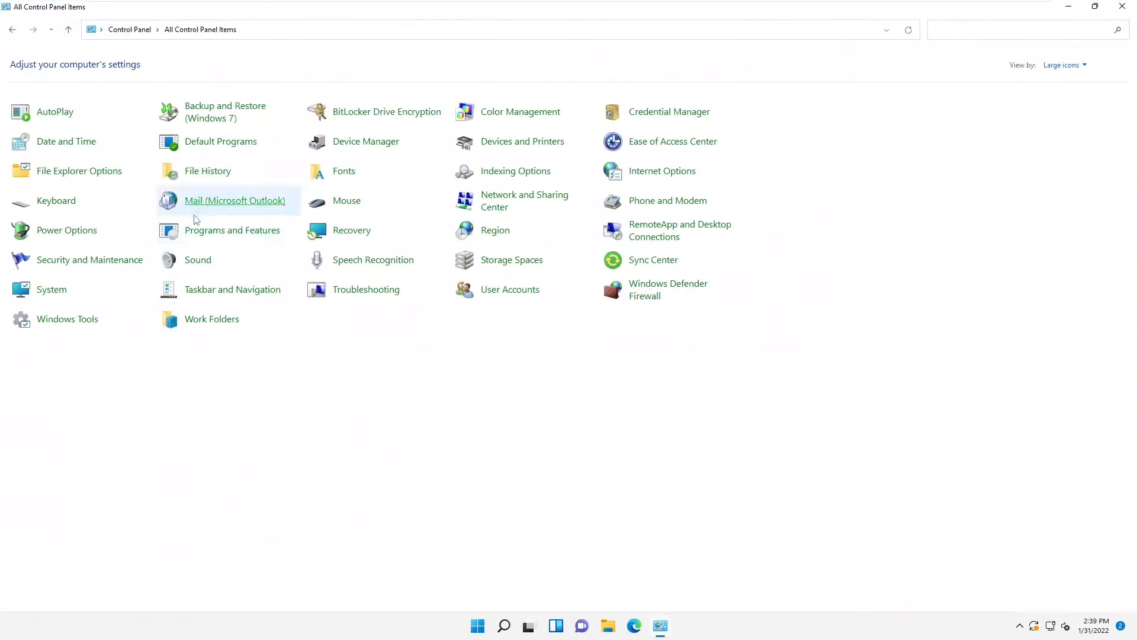
# Step: Add a new mail profile in the Control Panel's Mail settings, named with the account holder's first name
pyautogui.click(235, 200)
pyautogui.click(95, 201)
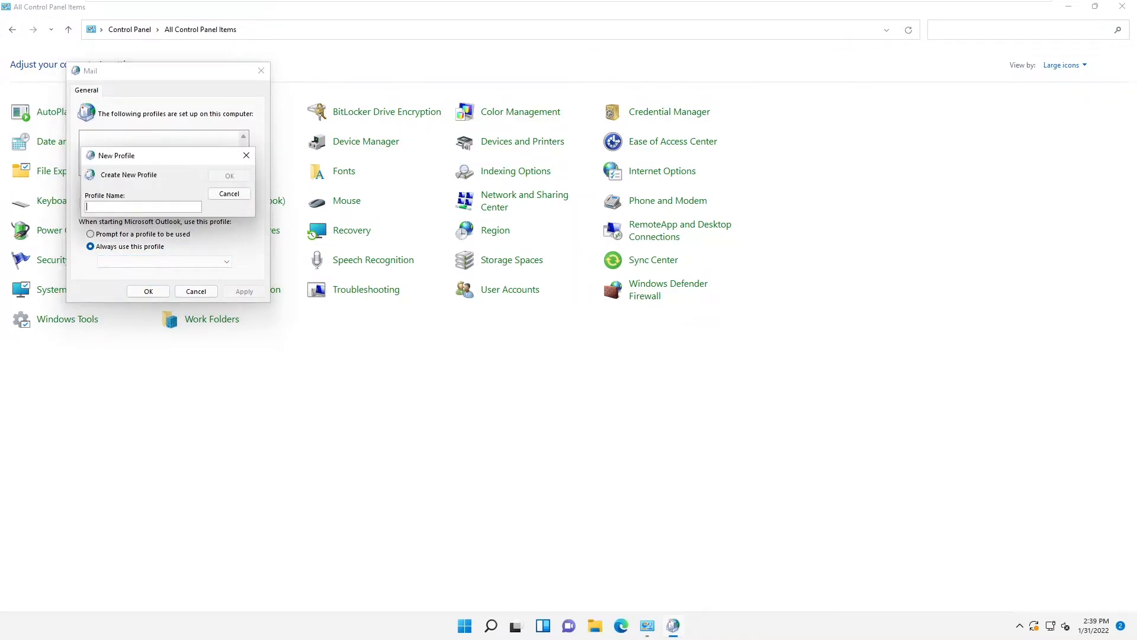
pyautogui.write('Kelvin')
pyautogui.click(221, 177)
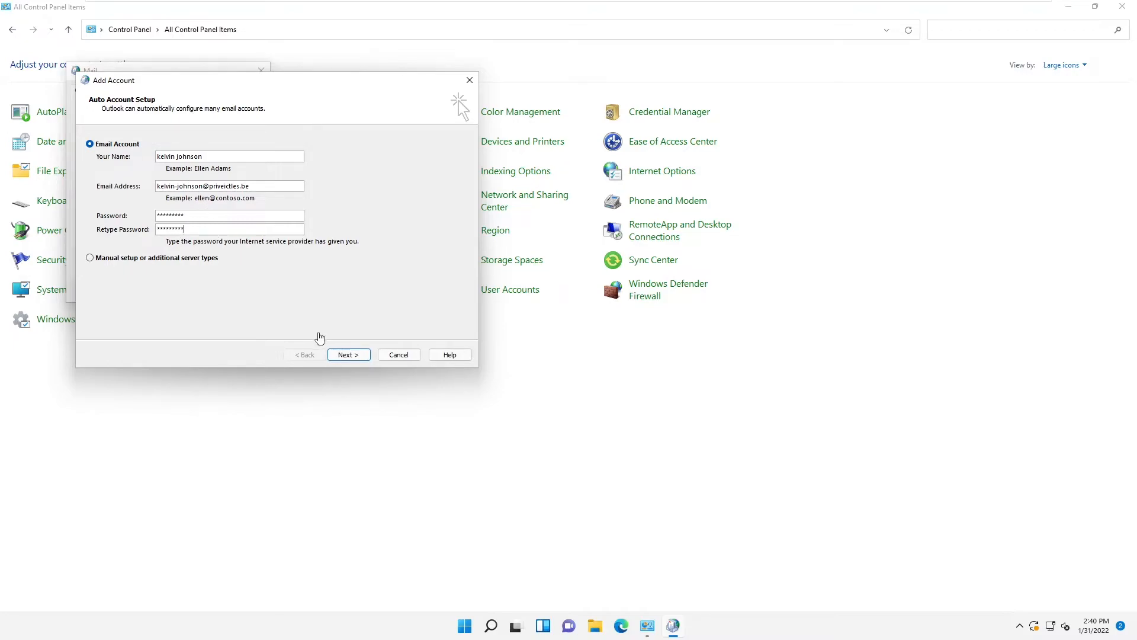
# Step: Set up the profile's email account with the holder's name, email address and account password, and save the mail profile settings
pyautogui.click(348, 356)
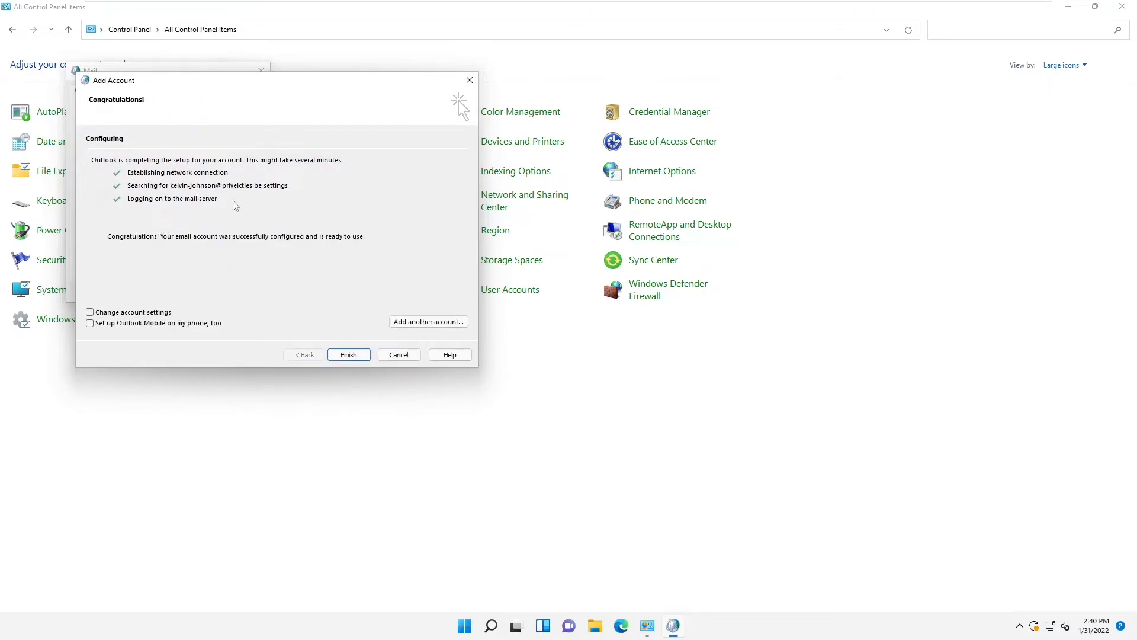
pyautogui.click(347, 357)
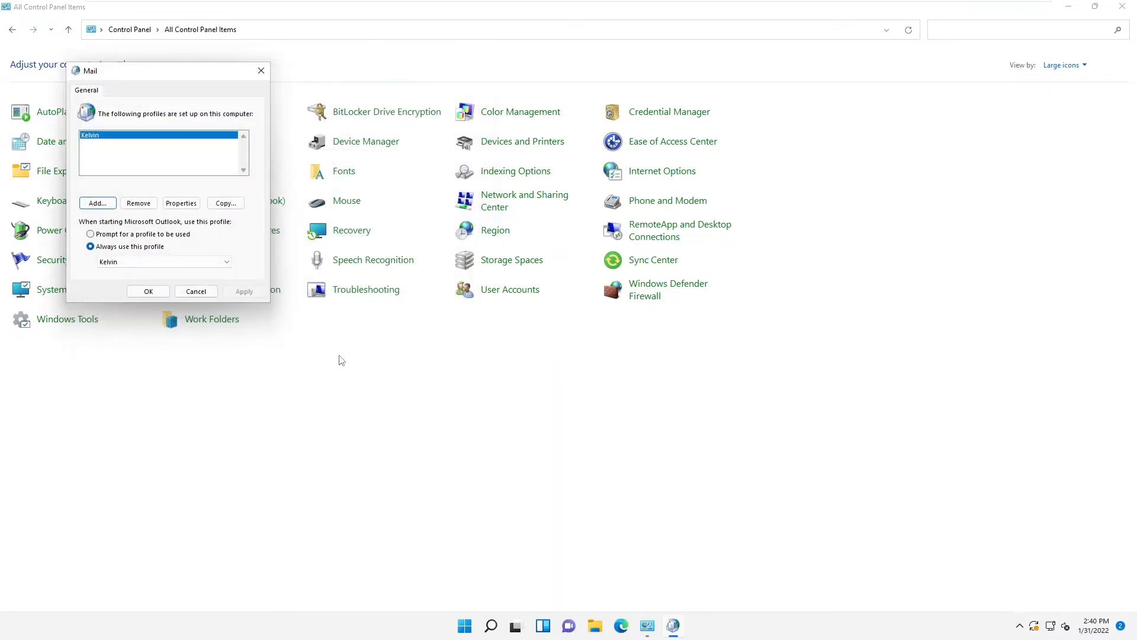
pyautogui.click(147, 292)
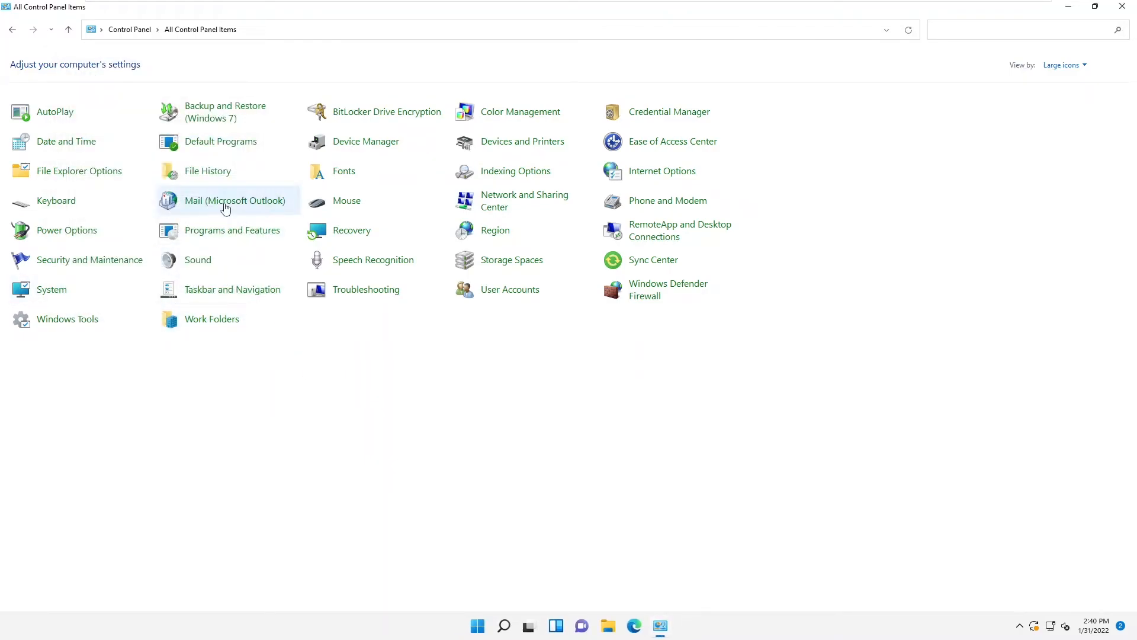
# Step: Reopen the mail profiles and examine the startup options for prompting for a profile or always using one, without saving changes
pyautogui.click(164, 202)
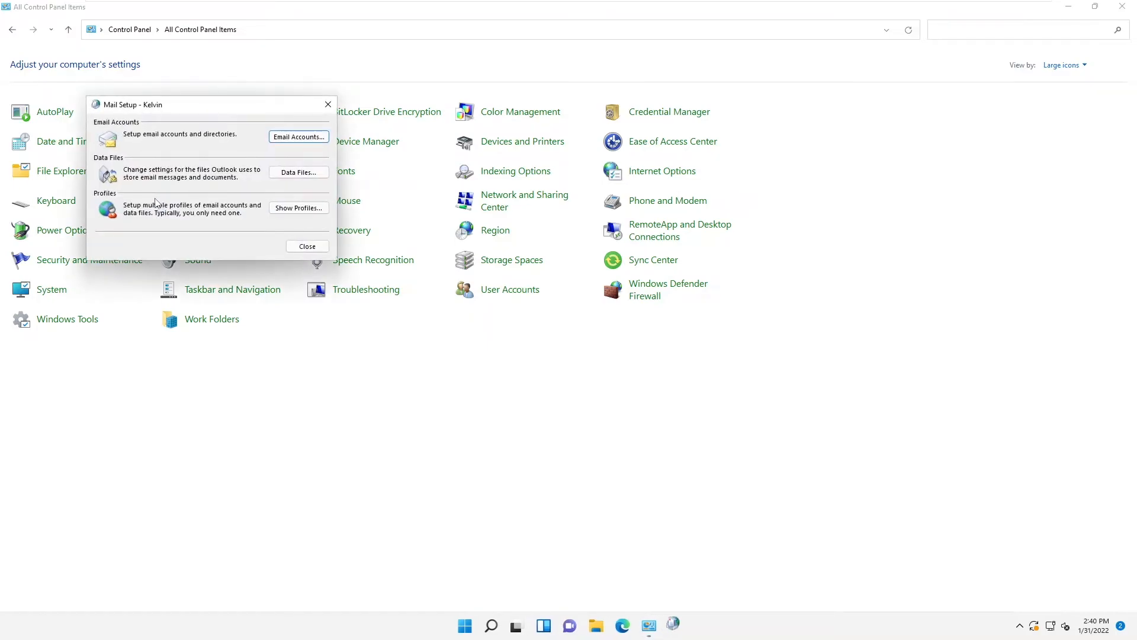
pyautogui.click(270, 208)
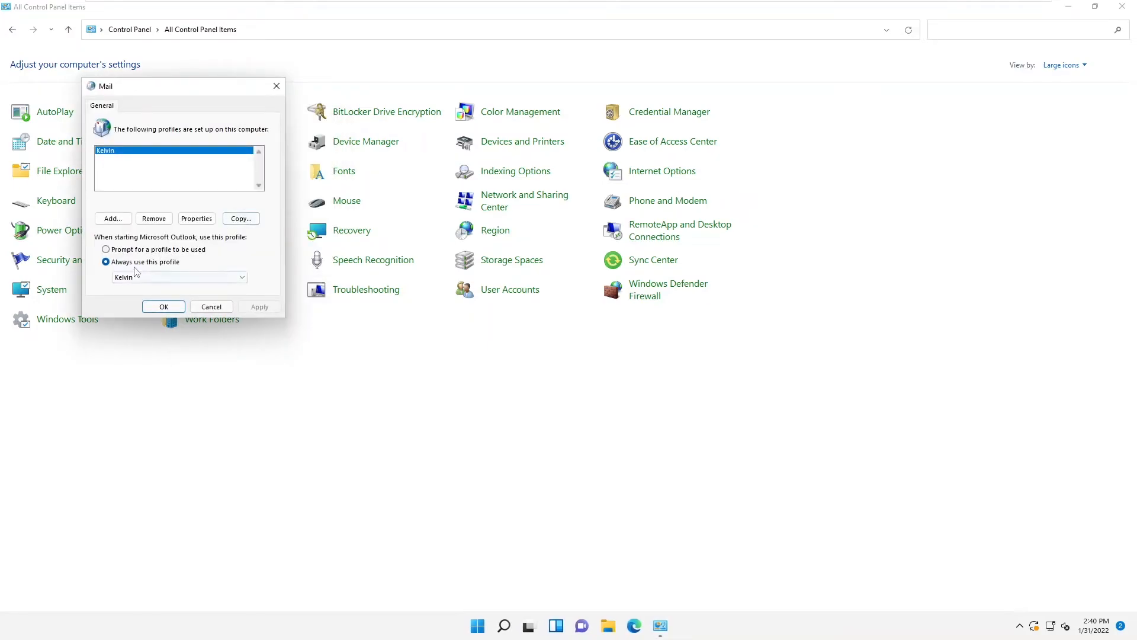
pyautogui.click(196, 277)
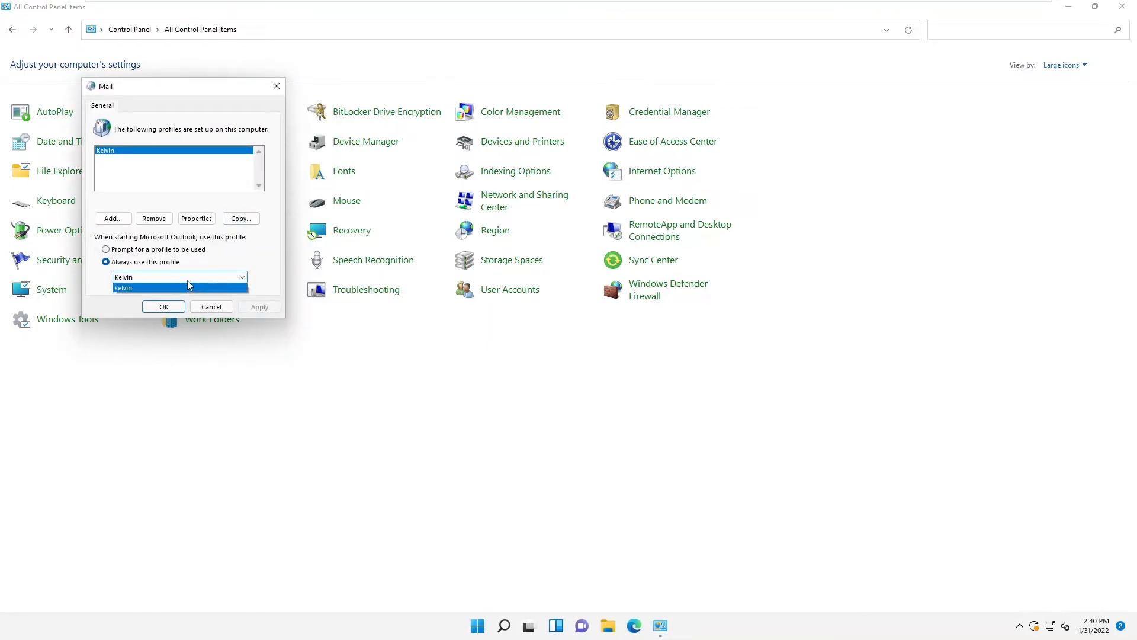
pyautogui.click(241, 256)
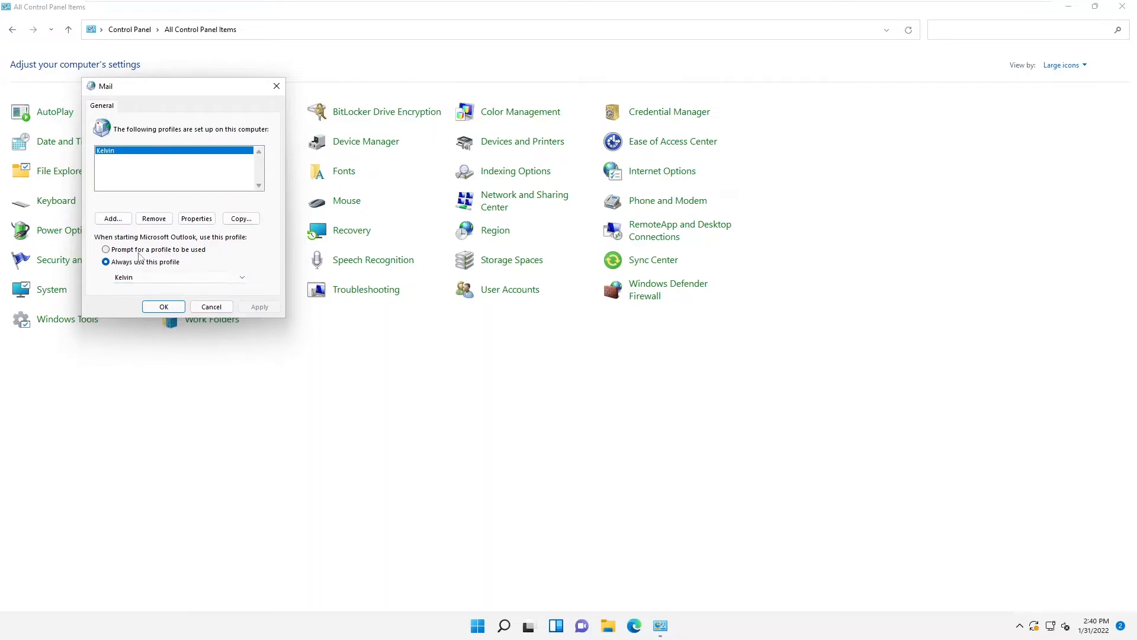
pyautogui.click(139, 252)
pyautogui.click(142, 263)
pyautogui.click(212, 307)
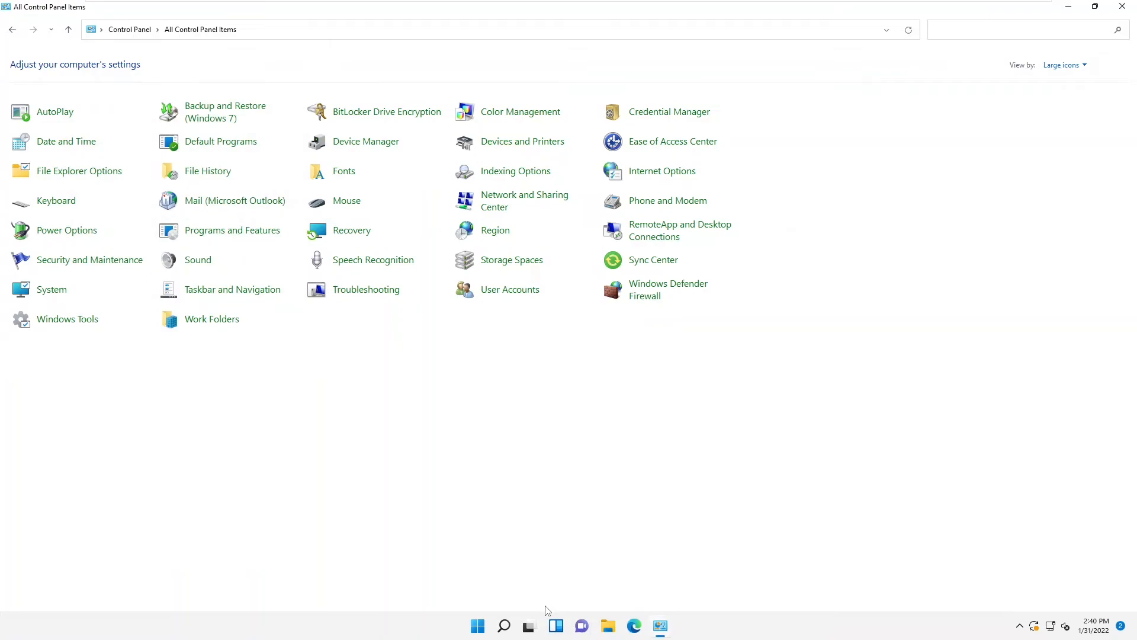
# Step: Launch Outlook with the new mail profile
pyautogui.click(479, 631)
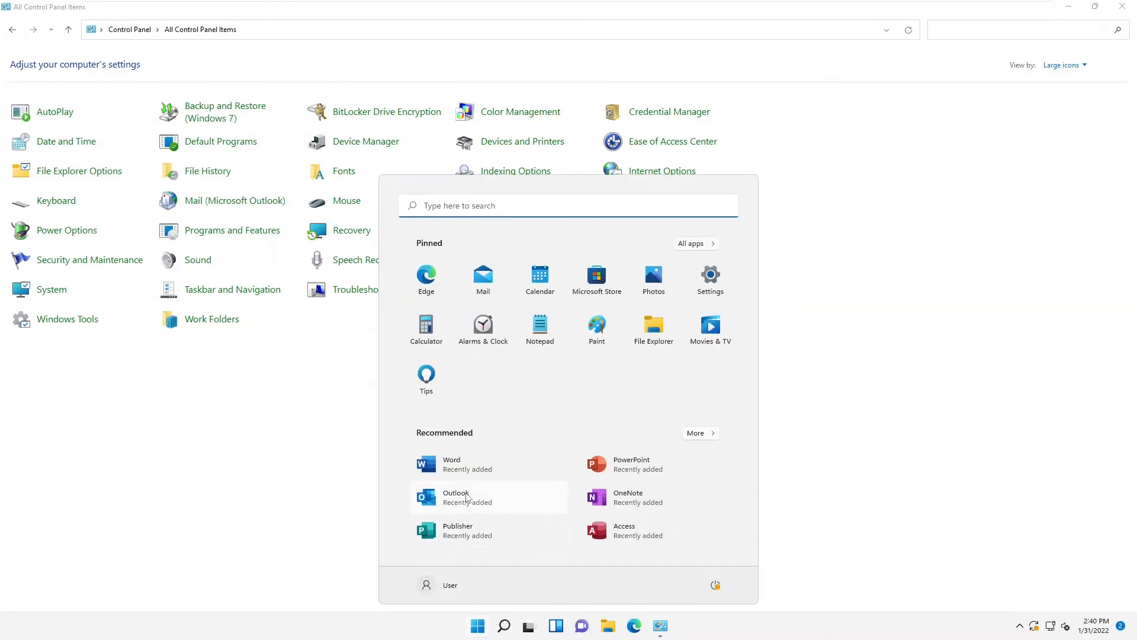